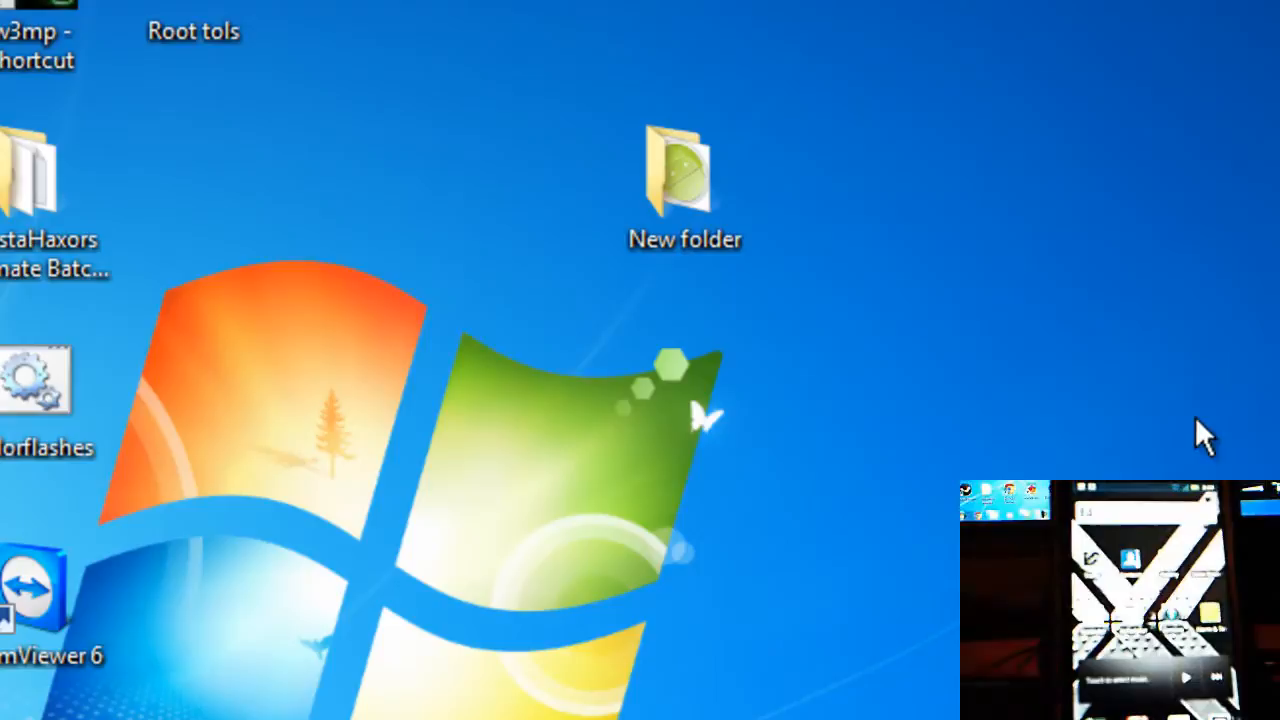
# Run Pete's Motorola Root Tools as administrator from the New folder and minimize Explorer.
pyautogui.moveTo(1063, 430); pyautogui.dragTo(720, 140)
pyautogui.doubleClick(662, 197)
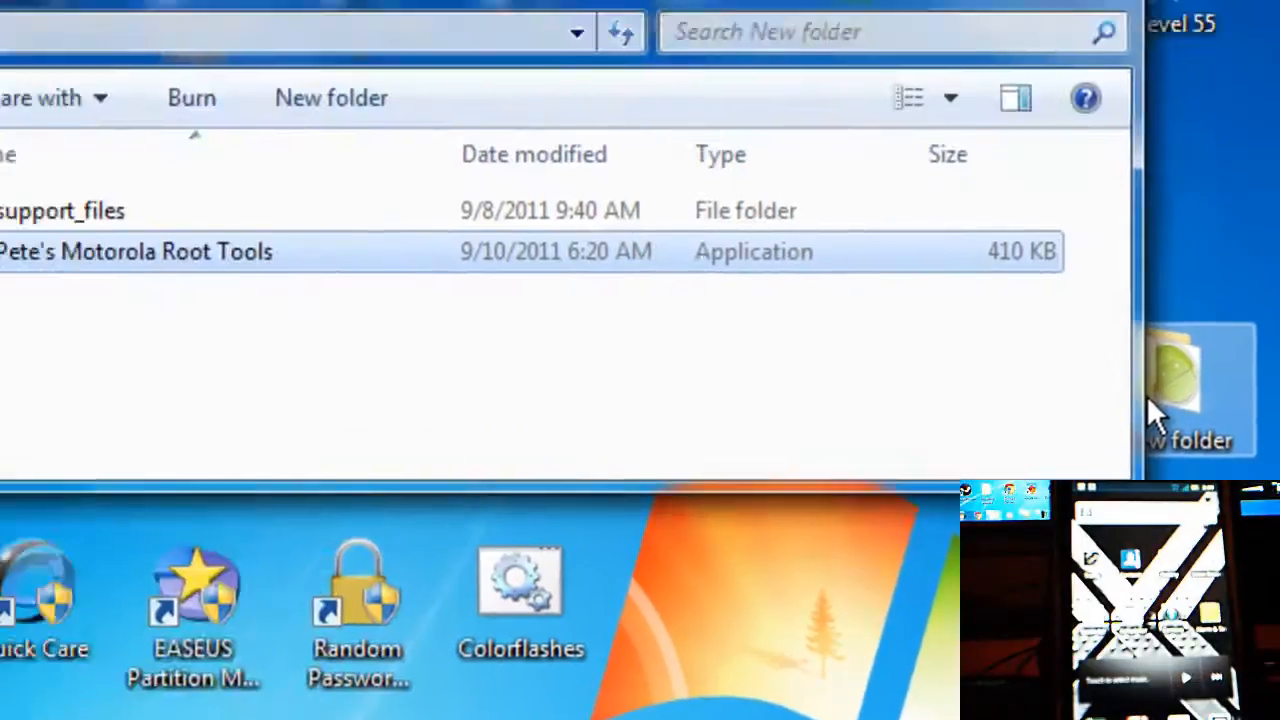
pyautogui.click(852, 414)
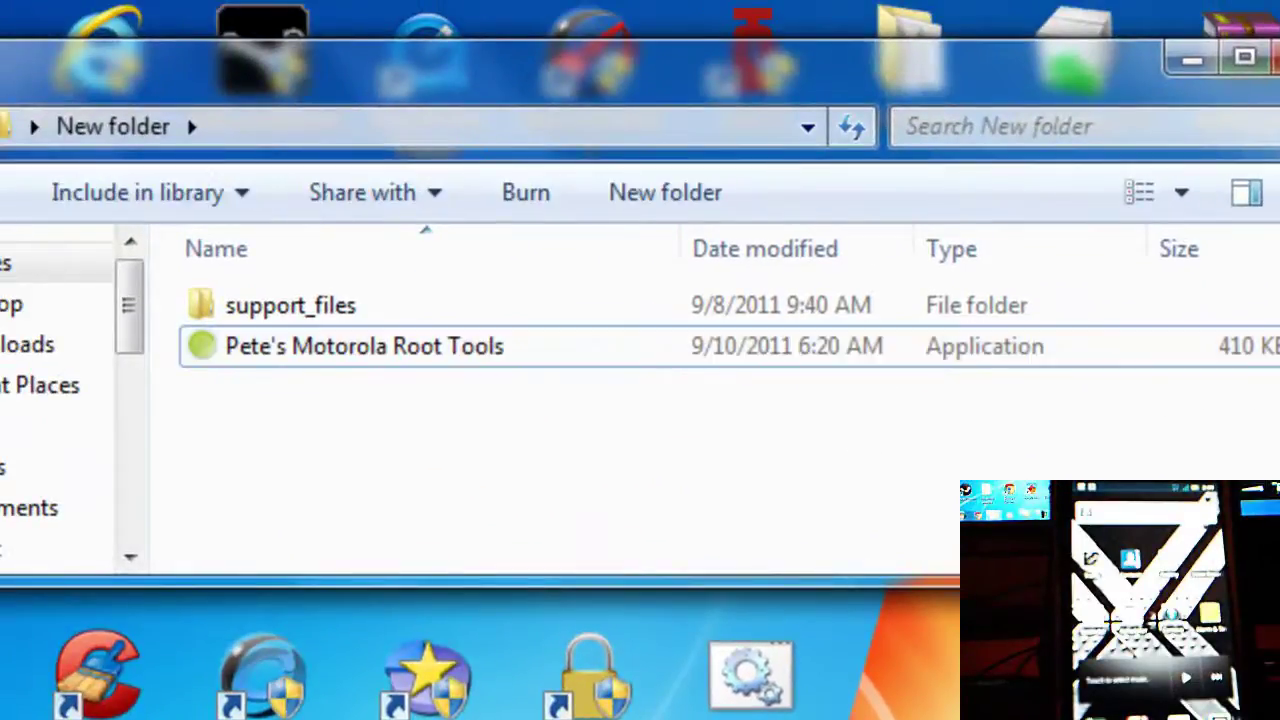
pyautogui.rightClick(472, 358)
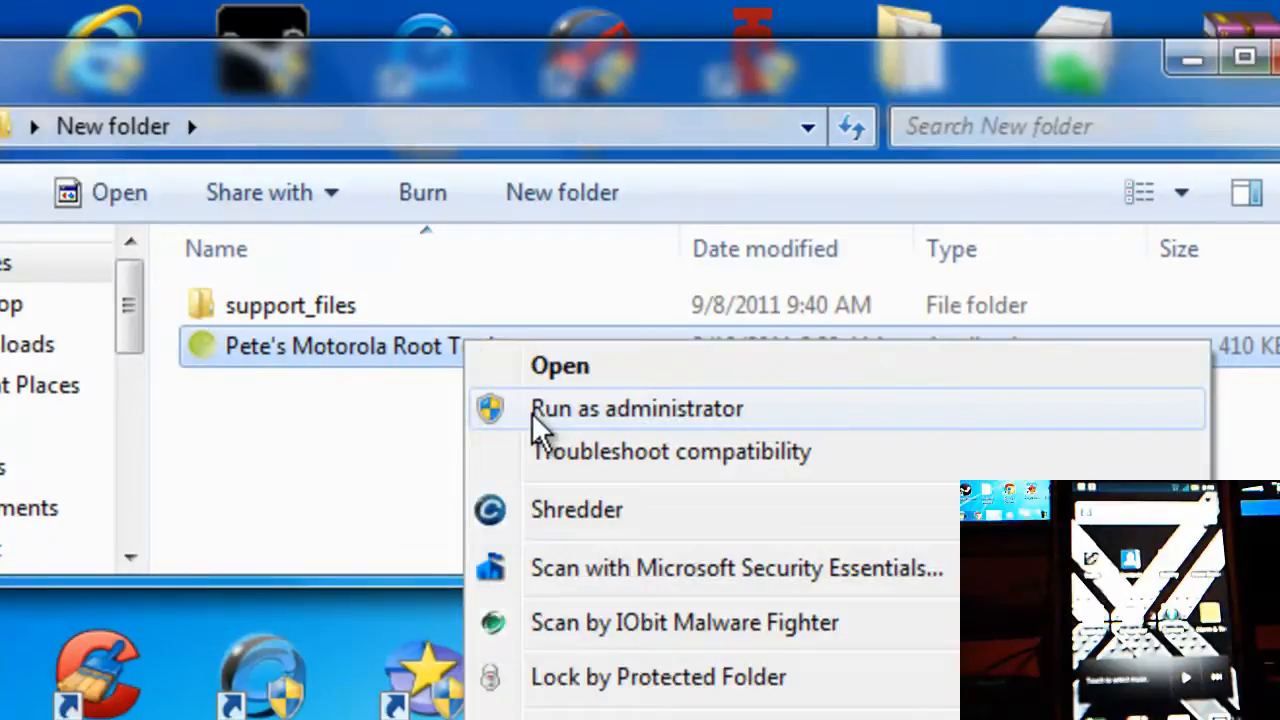
pyautogui.click(540, 415)
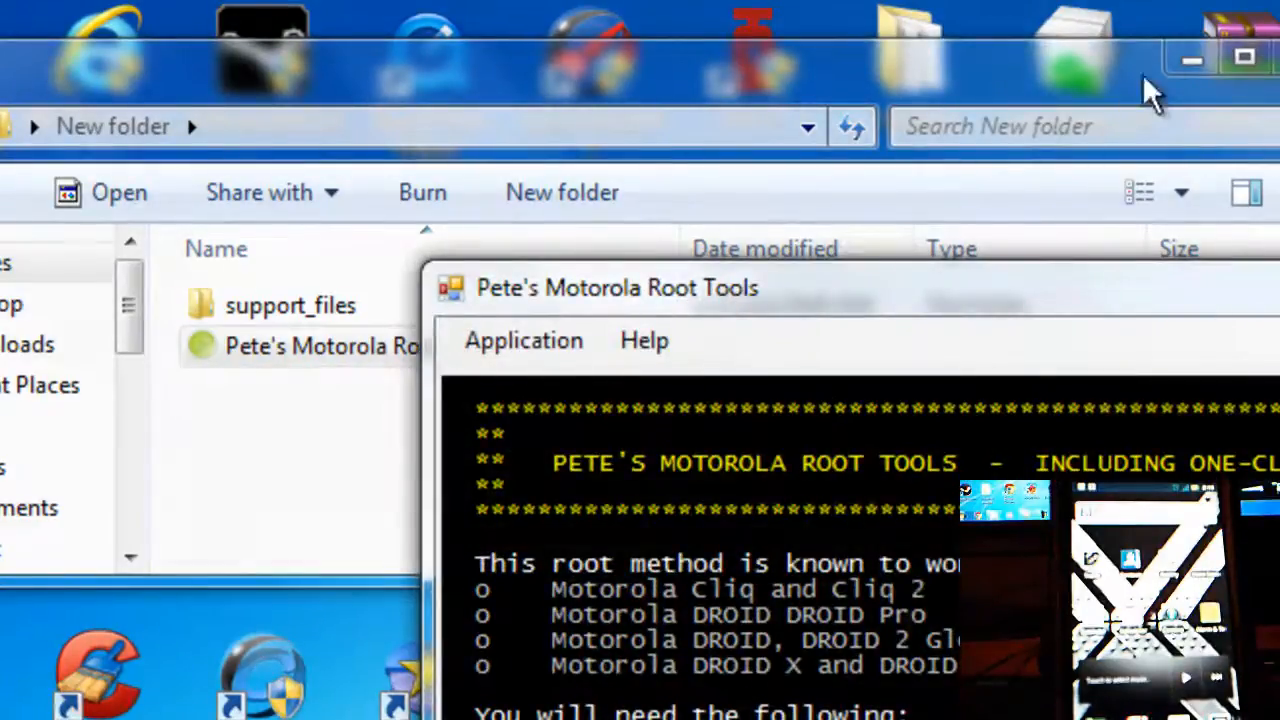
pyautogui.click(1245, 60)
# Move the Root Tools window fully onto the desktop so the whole tool is visible.
pyautogui.moveTo(420, 120)
pyautogui.mouseDown()
pyautogui.moveTo(605, 215)
pyautogui.moveTo(520, 78)
pyautogui.mouseUp()
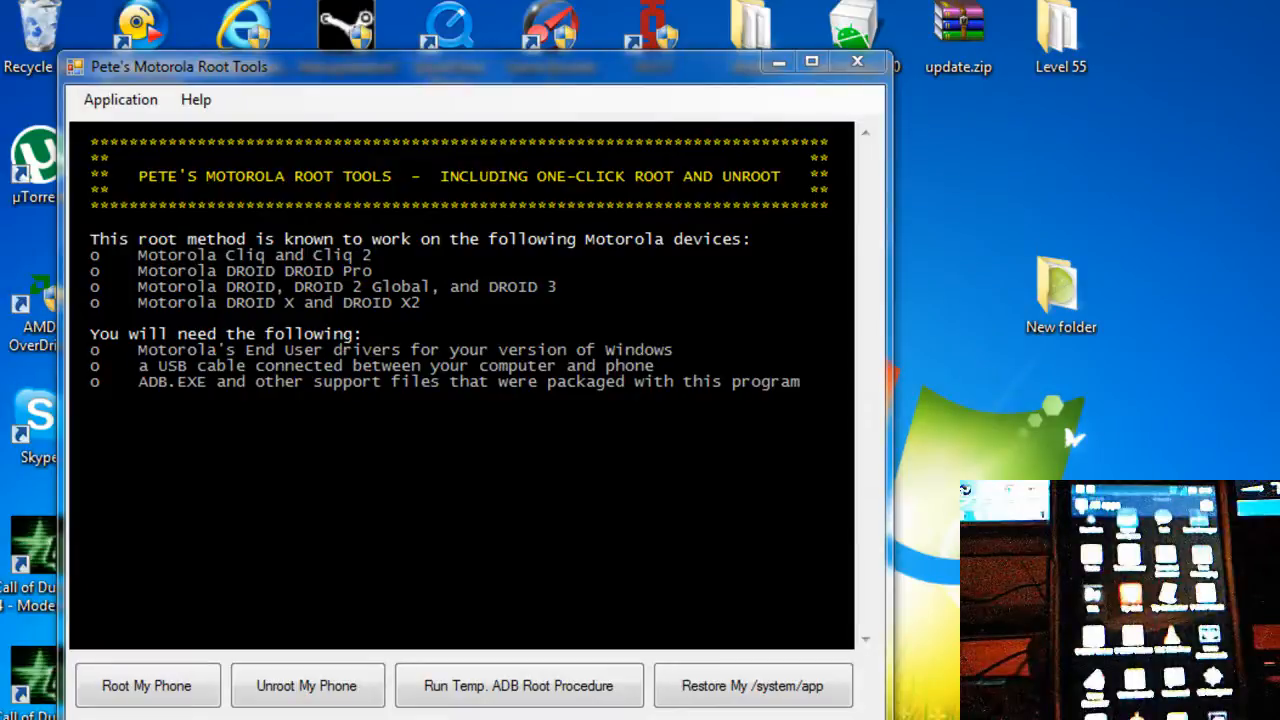
# Start Root My Phone and let exploit steps 1–3 run until the phone is reported rooted.
pyautogui.click(110, 690)
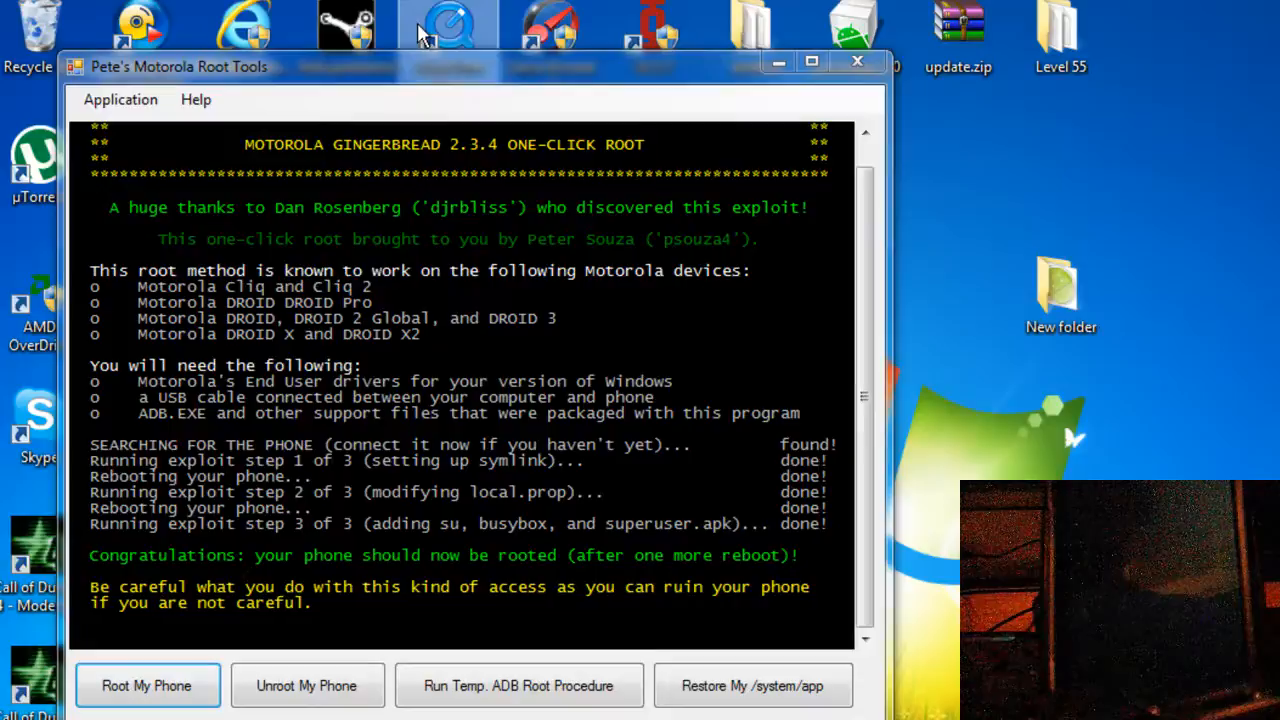
# Close the Root Tools window, returning to the Windows desktop with the rooted Droid X2.
pyautogui.click(857, 63)
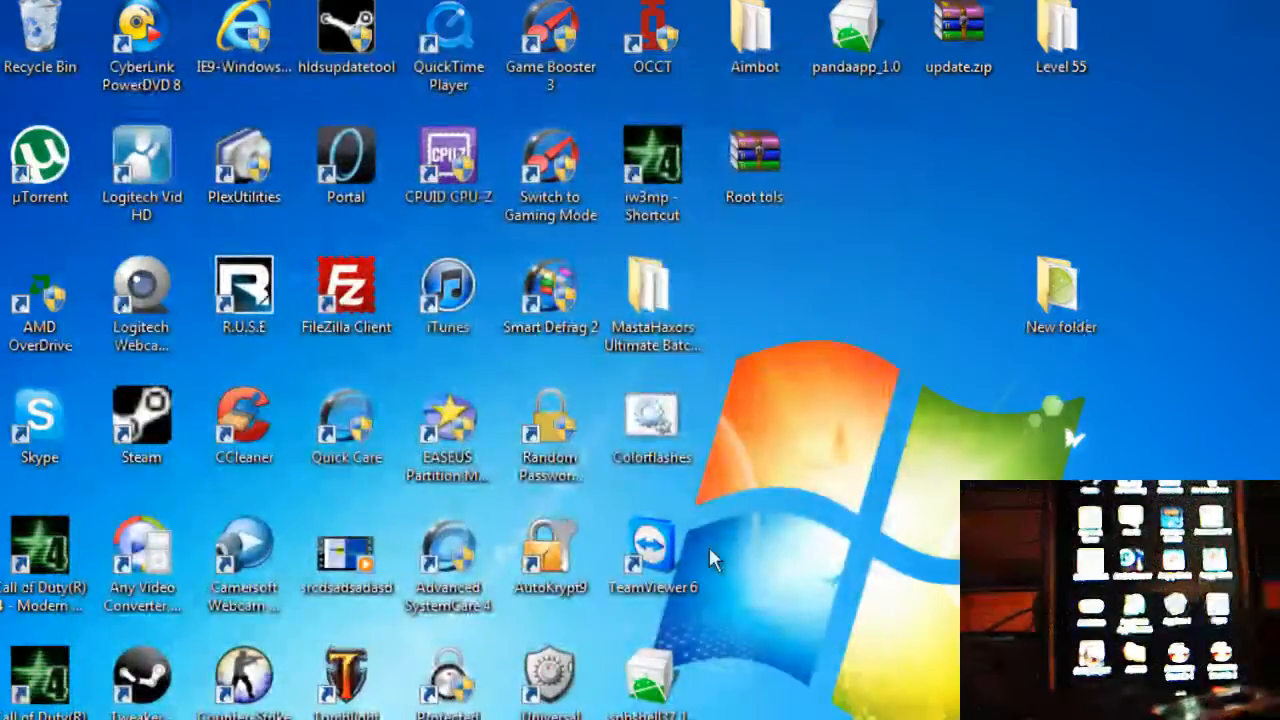